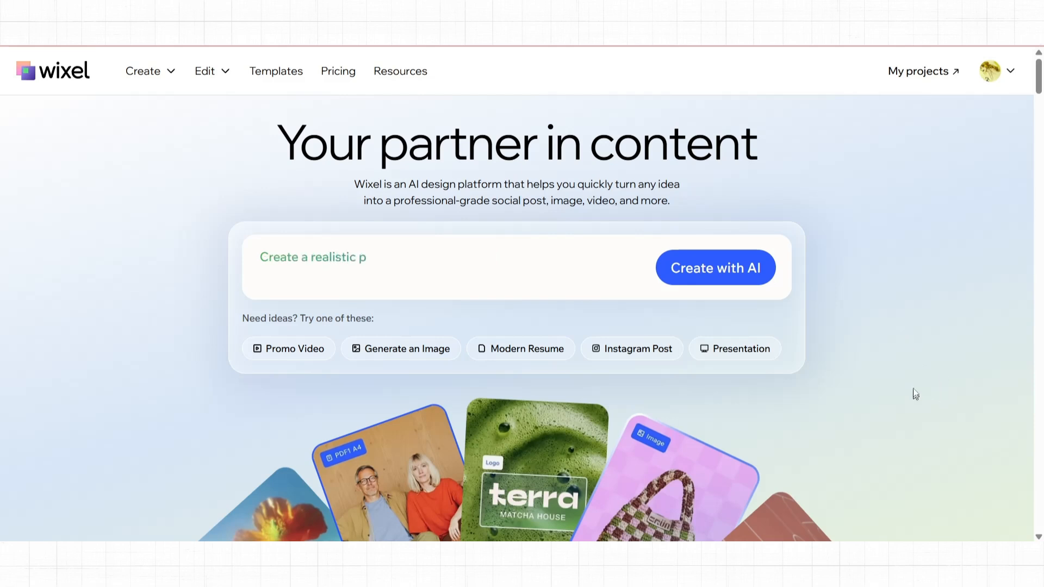
Step: Open Project 1 from the saved projects for editing and select the Sweet Treats Logo frame
click(932, 71)
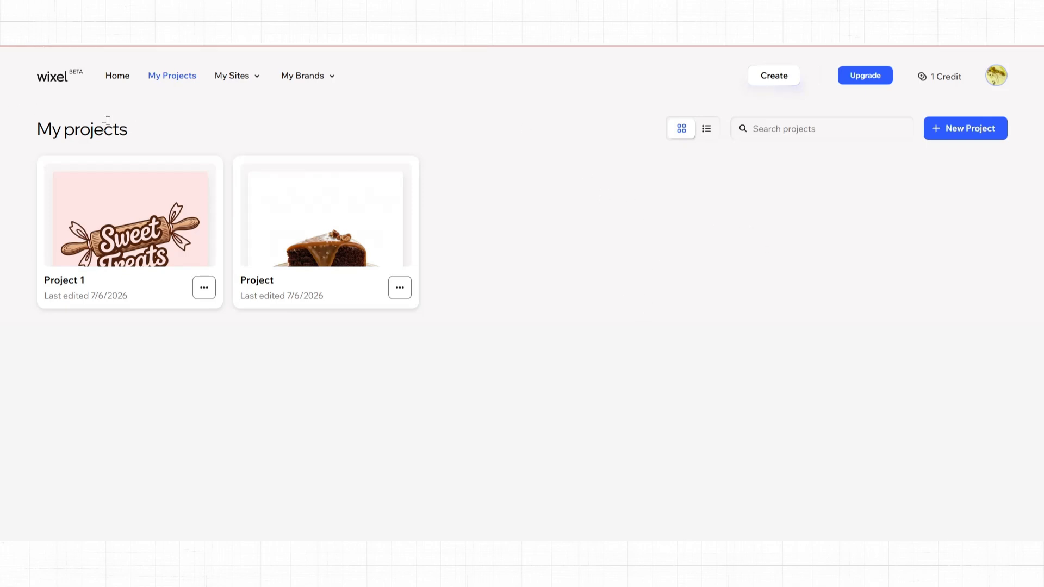
mouse_move(118, 220)
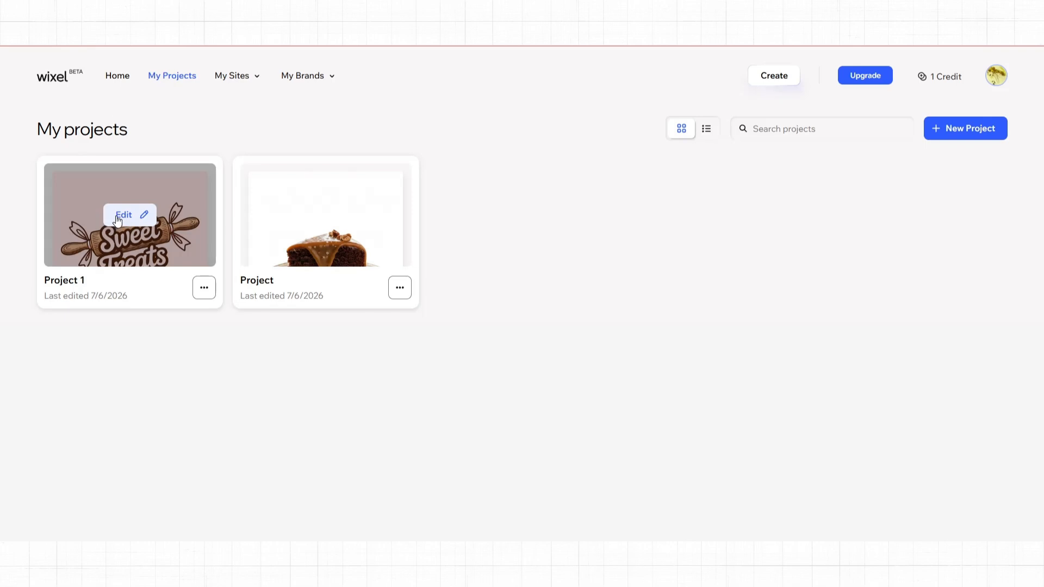
click(118, 220)
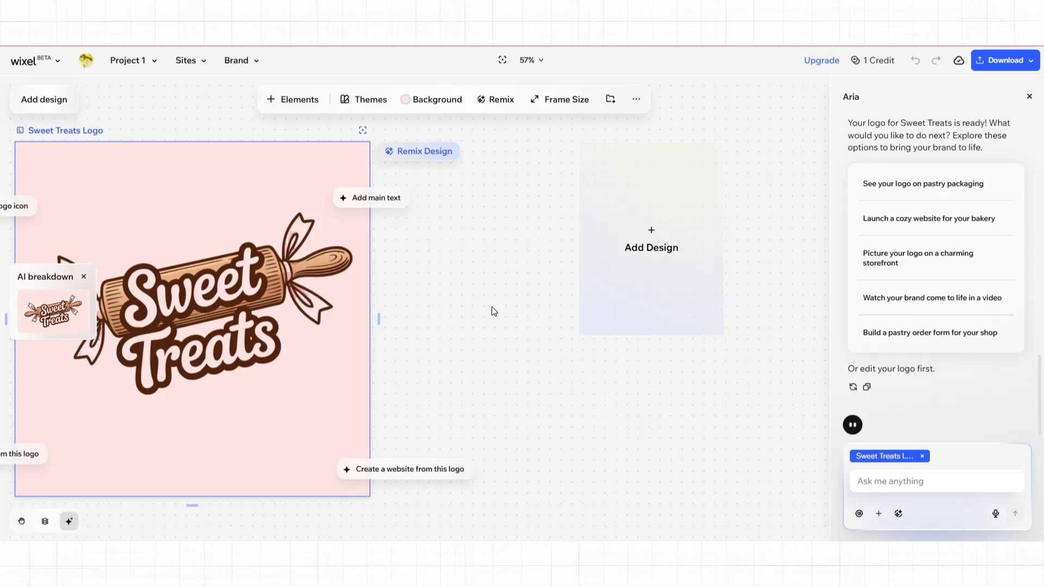
click(349, 320)
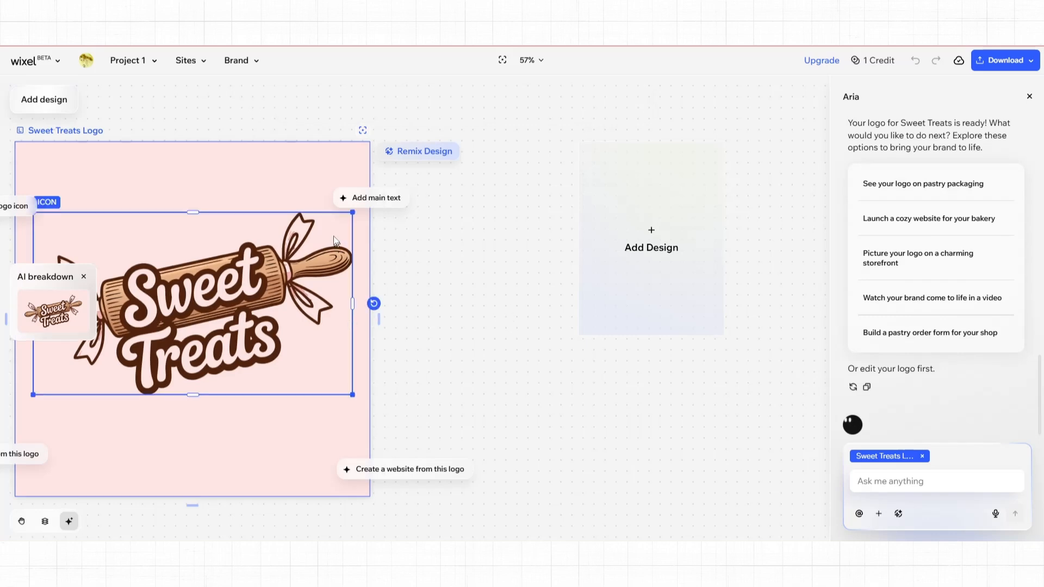
click(302, 177)
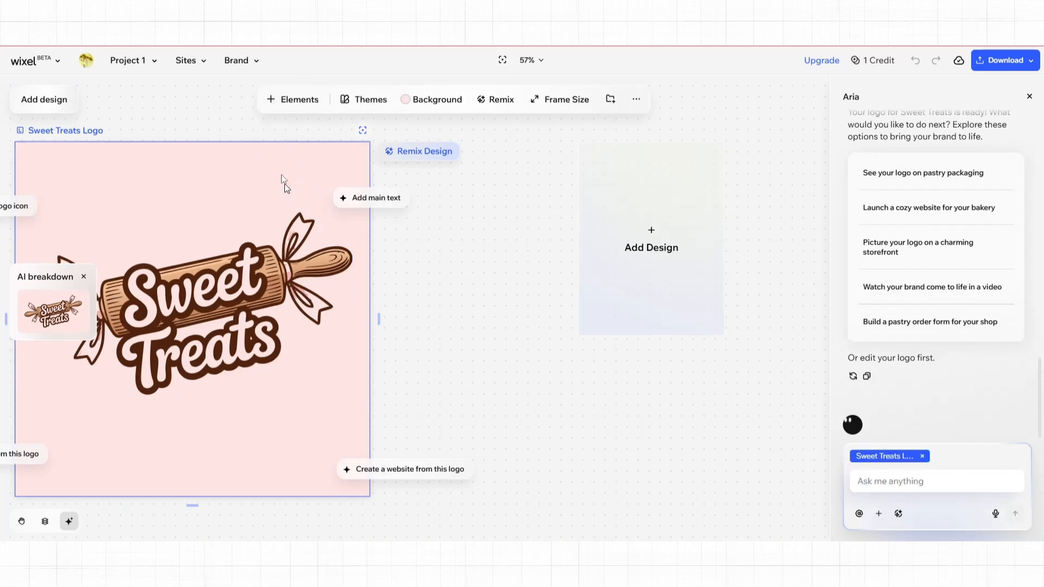
Step: Search the elements for "cake", add the red cake slice with a cherry, and enlarge it in the logo frame's lower-right corner
click(300, 105)
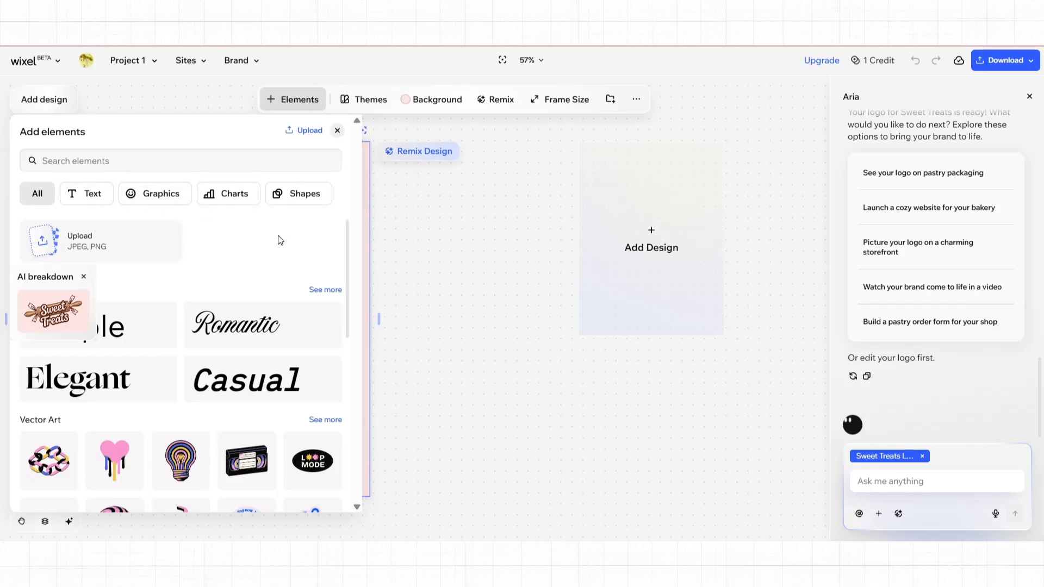
scroll(250, 288, down, 3)
scroll(244, 291, up, 2)
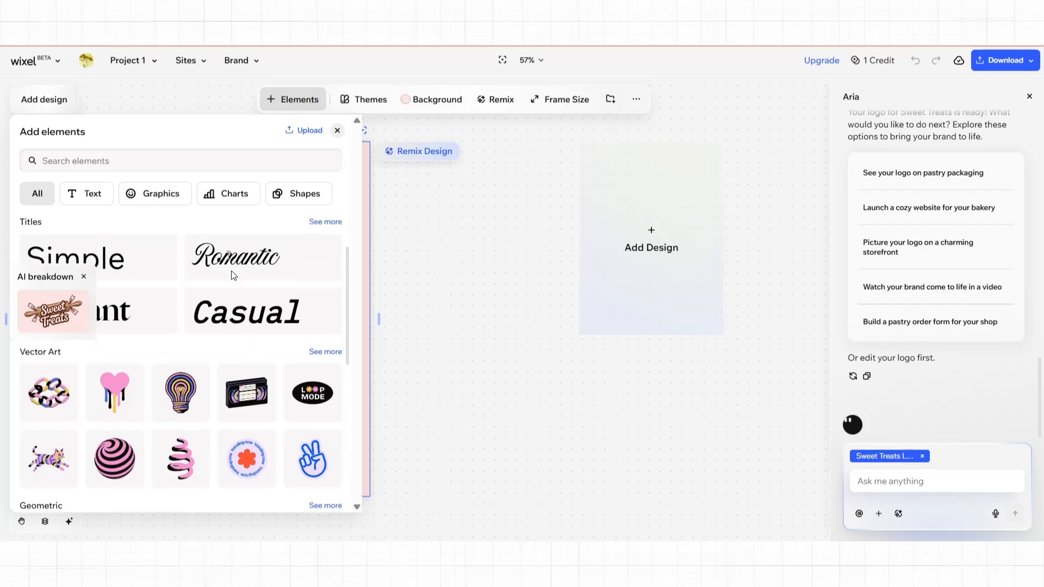
click(176, 152)
text(cake)
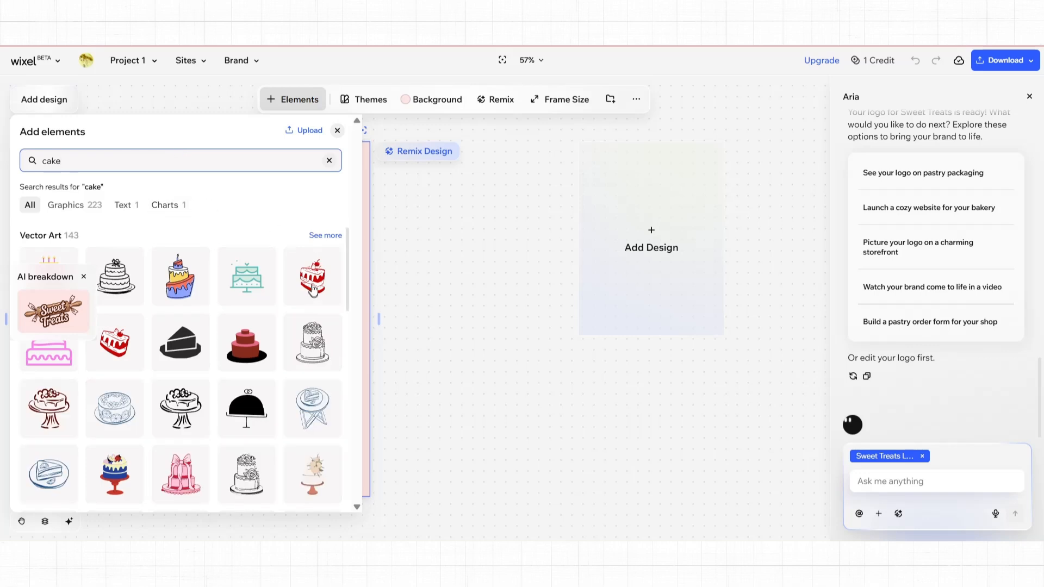
drag(313, 289, 263, 440)
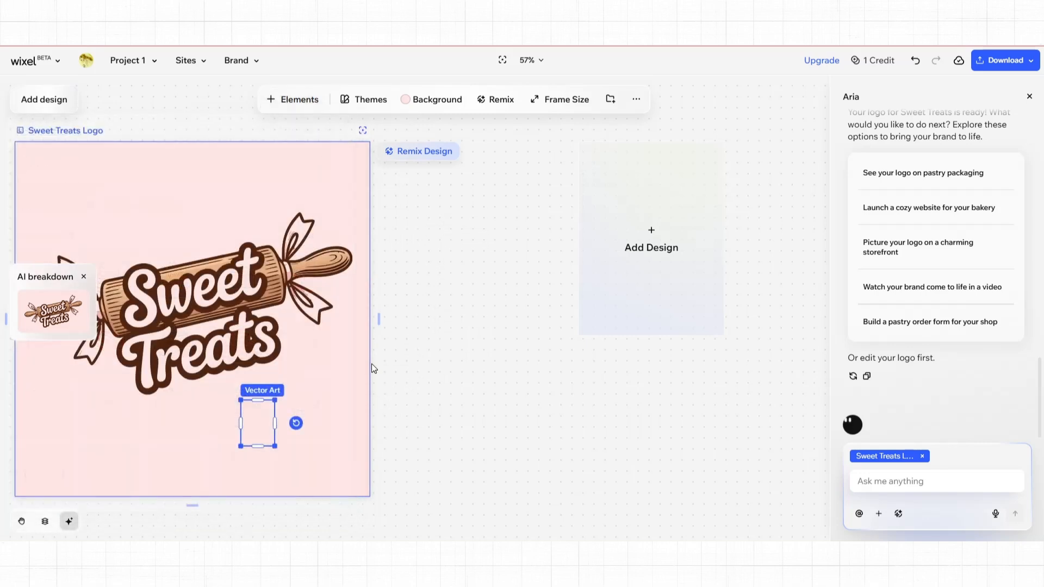
drag(241, 400, 162, 279)
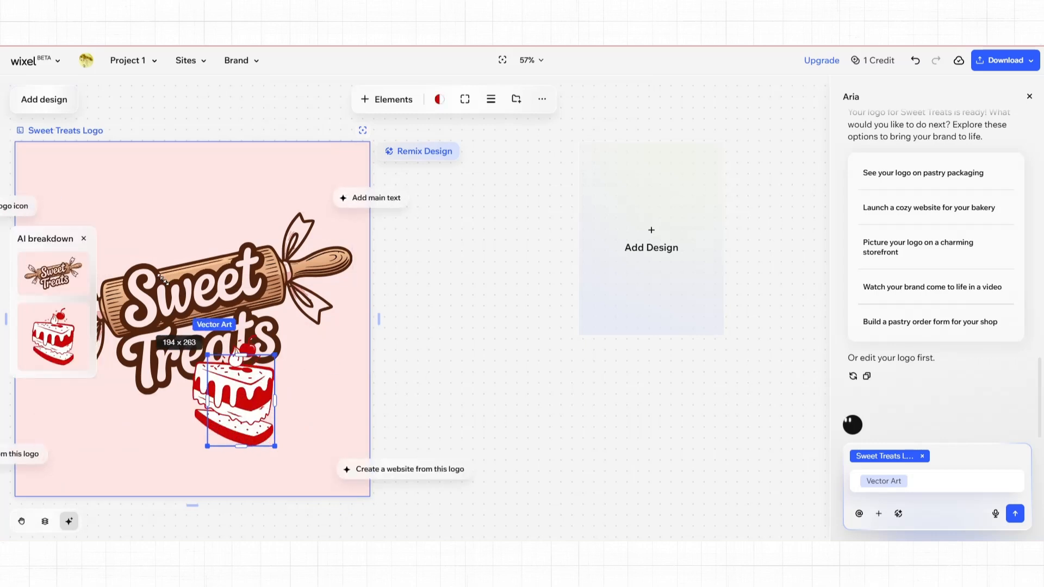
drag(204, 383, 291, 459)
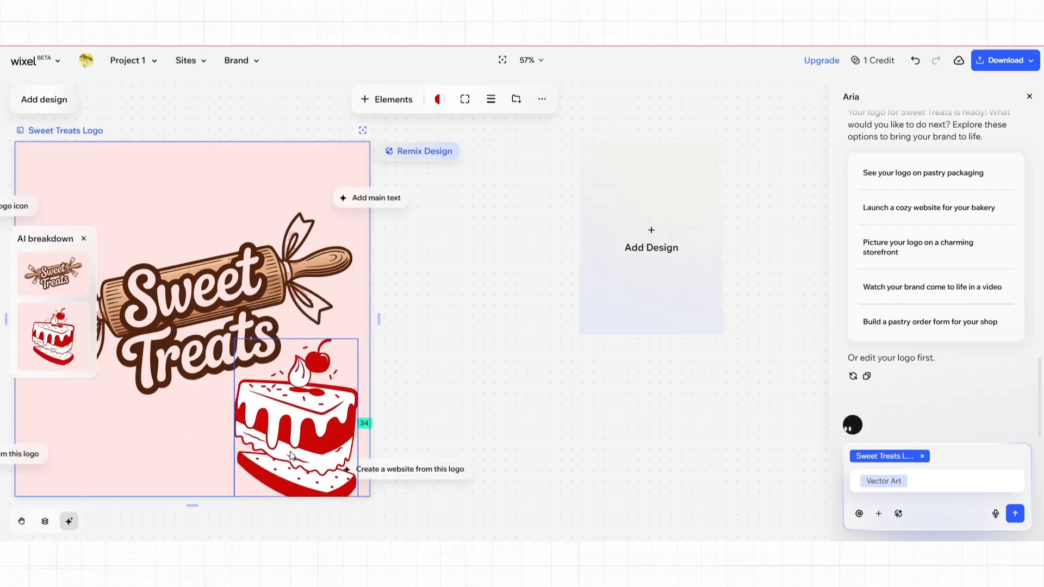
Step: Recolor the cake slice's red fill with the dusty pink theme color and shift it further into the frame's lower-right corner
click(437, 100)
click(380, 164)
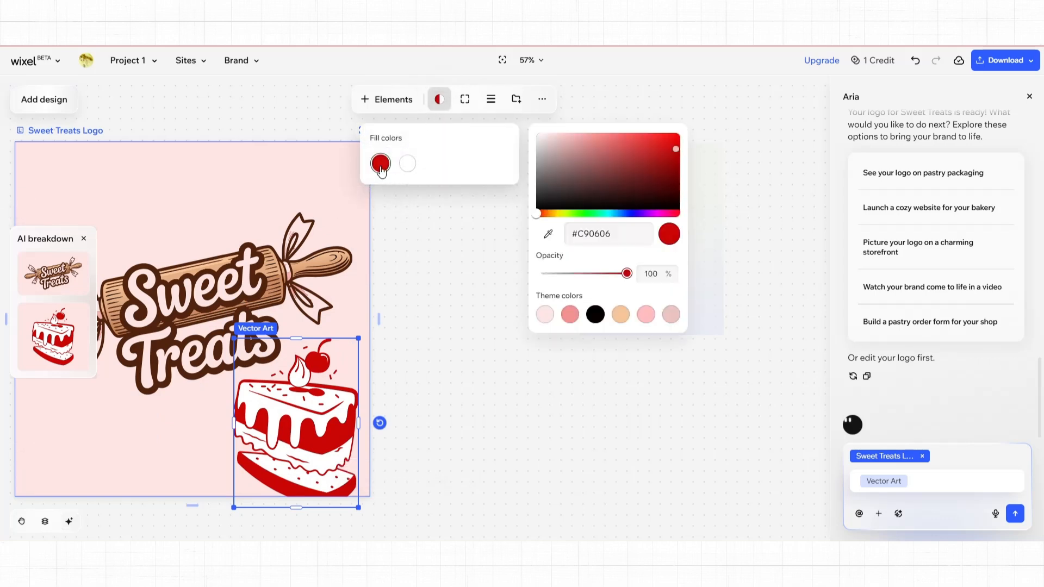
click(670, 318)
drag(292, 382, 312, 400)
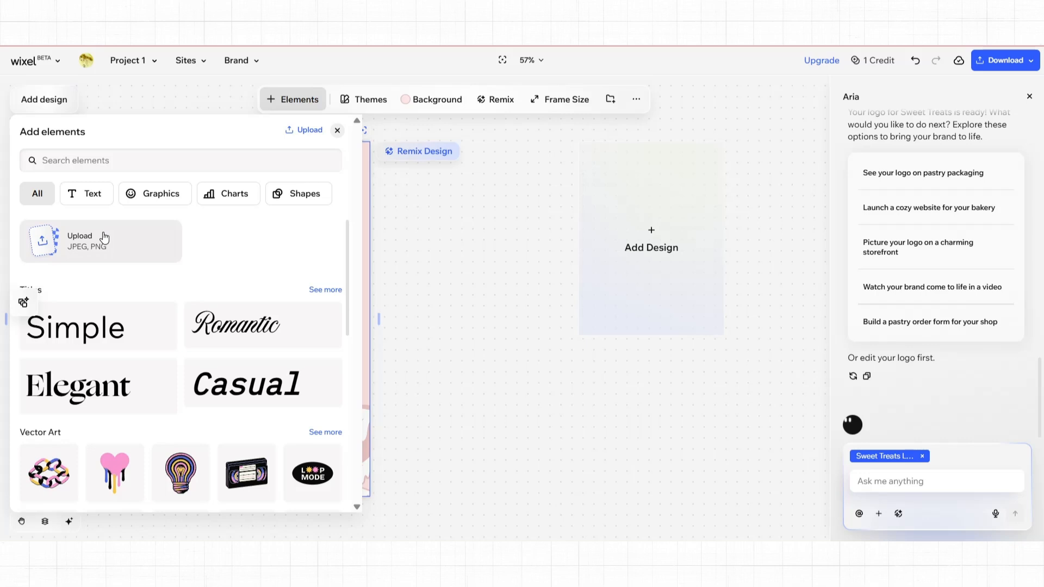
click(337, 131)
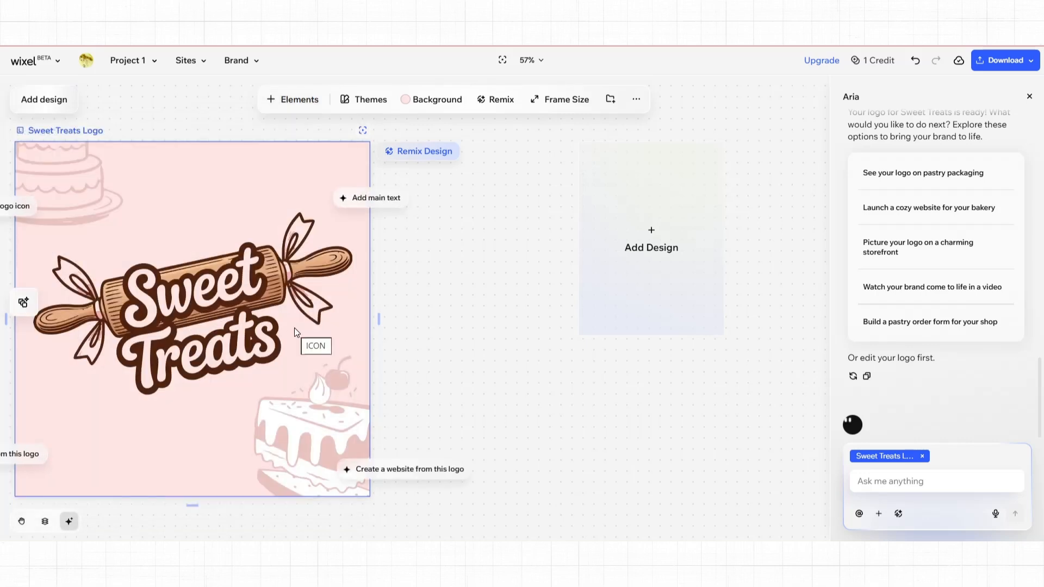
Step: Look through the available themes and examine the color palette and font set of the theme in use
click(358, 105)
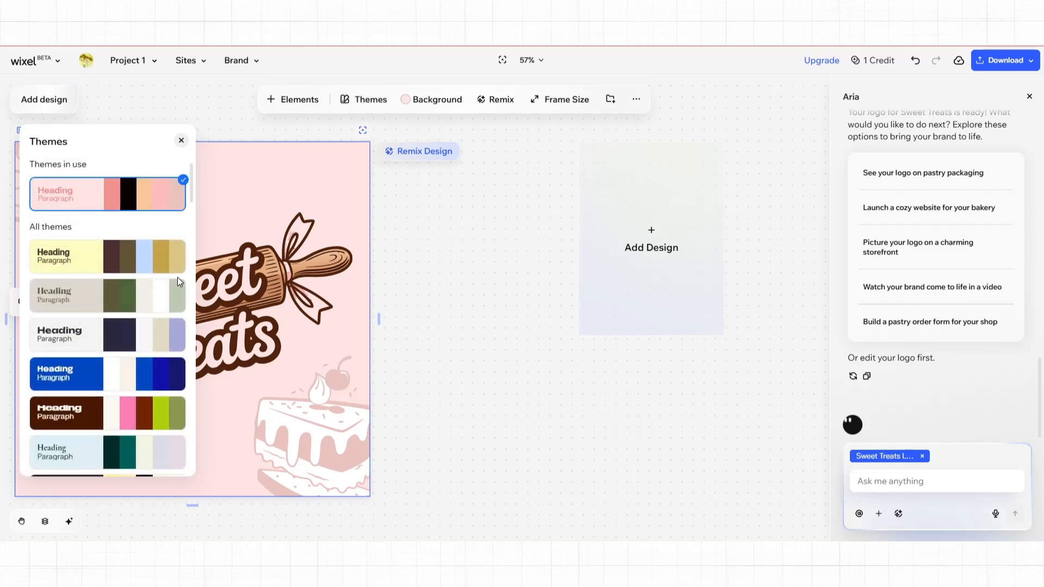
scroll(156, 277, down, 5)
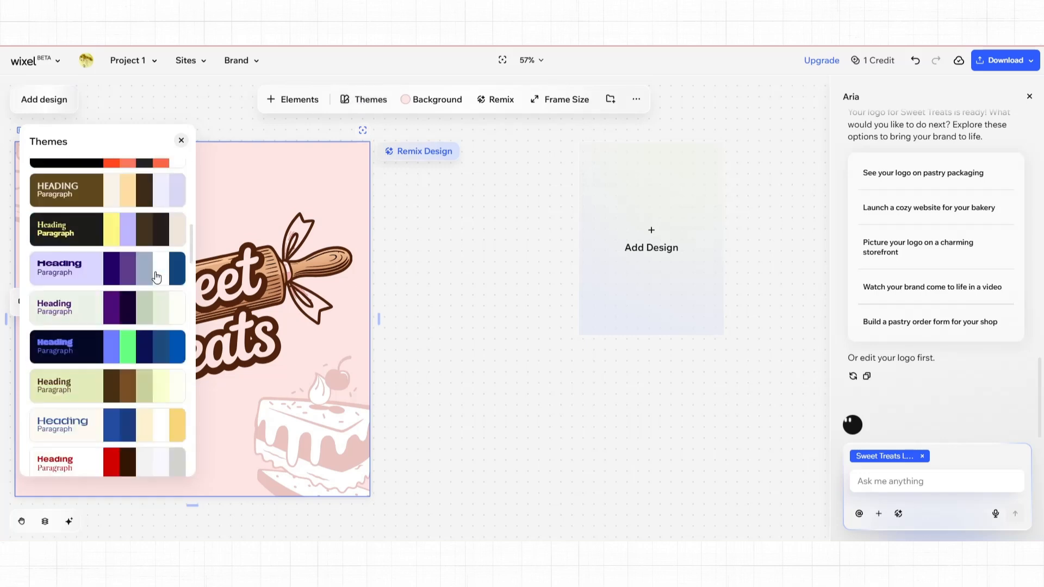
scroll(156, 278, down, 10)
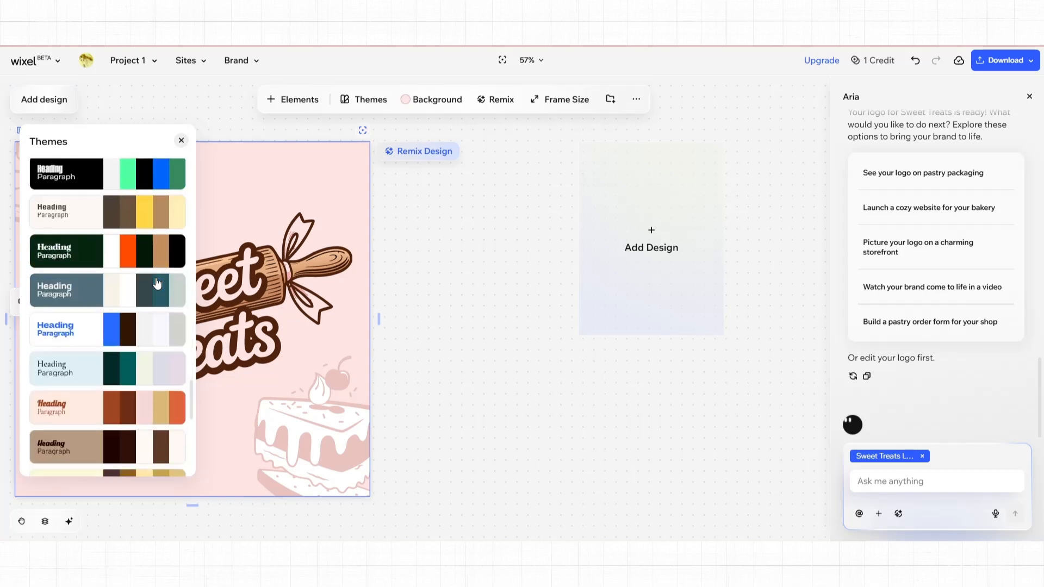
scroll(157, 283, up, 15)
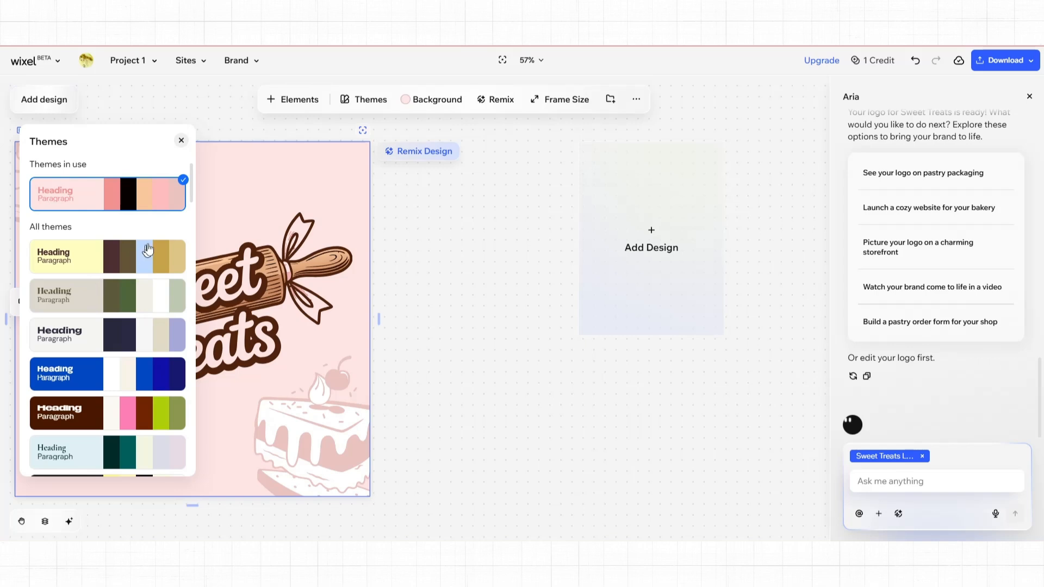
mouse_move(158, 200)
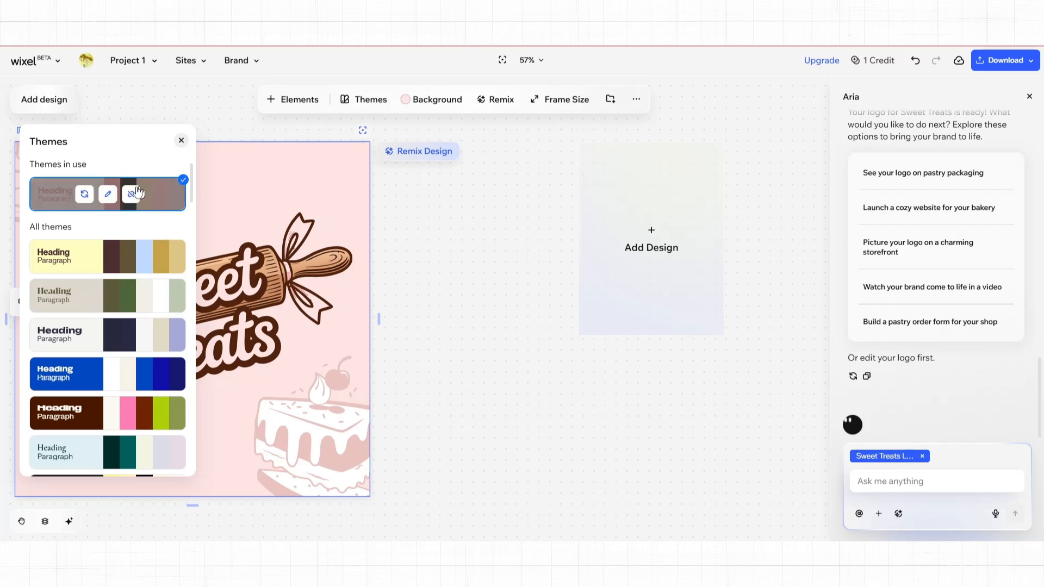
click(106, 196)
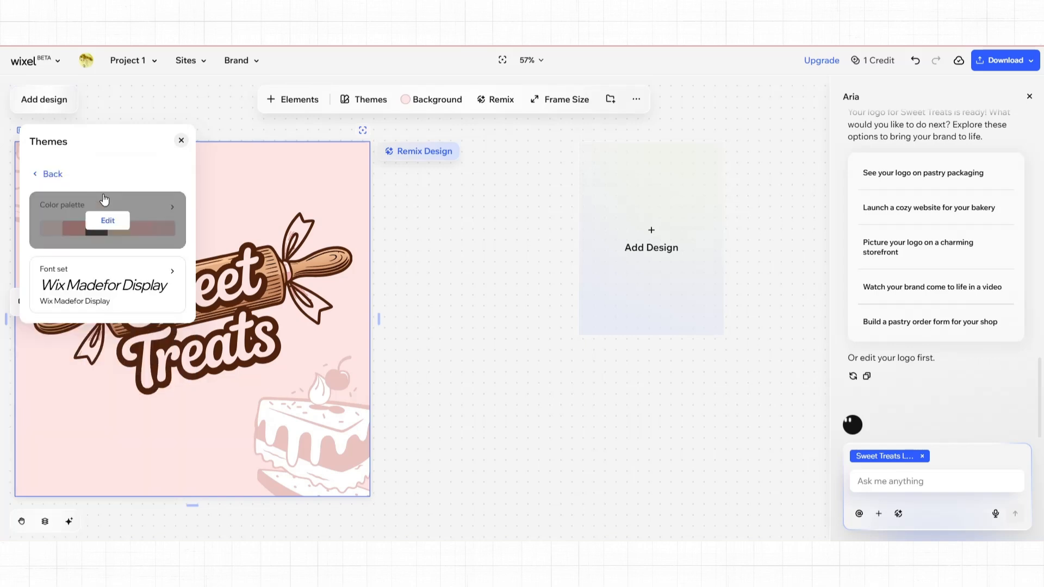
click(121, 221)
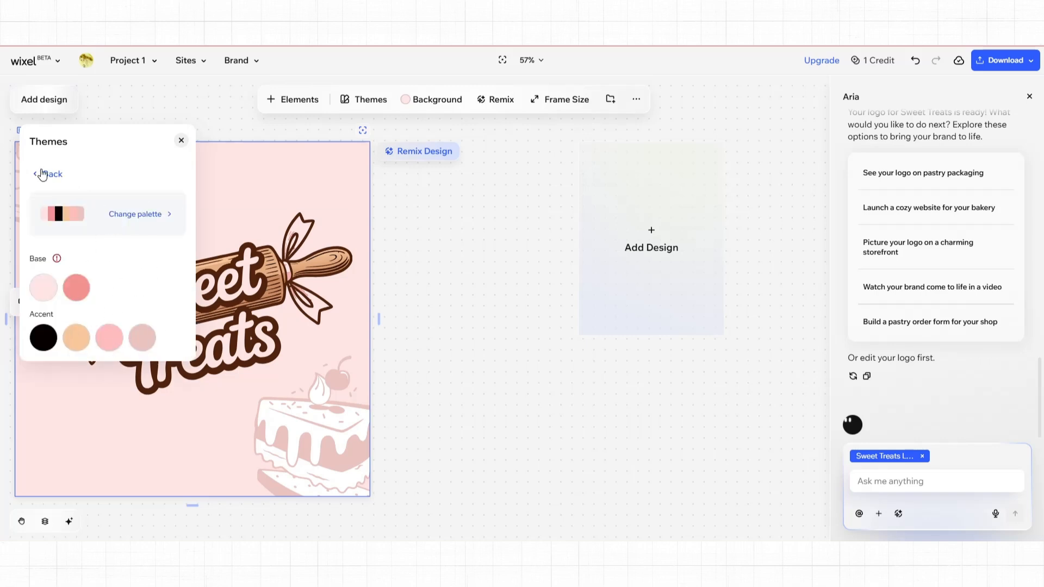
click(42, 174)
click(118, 287)
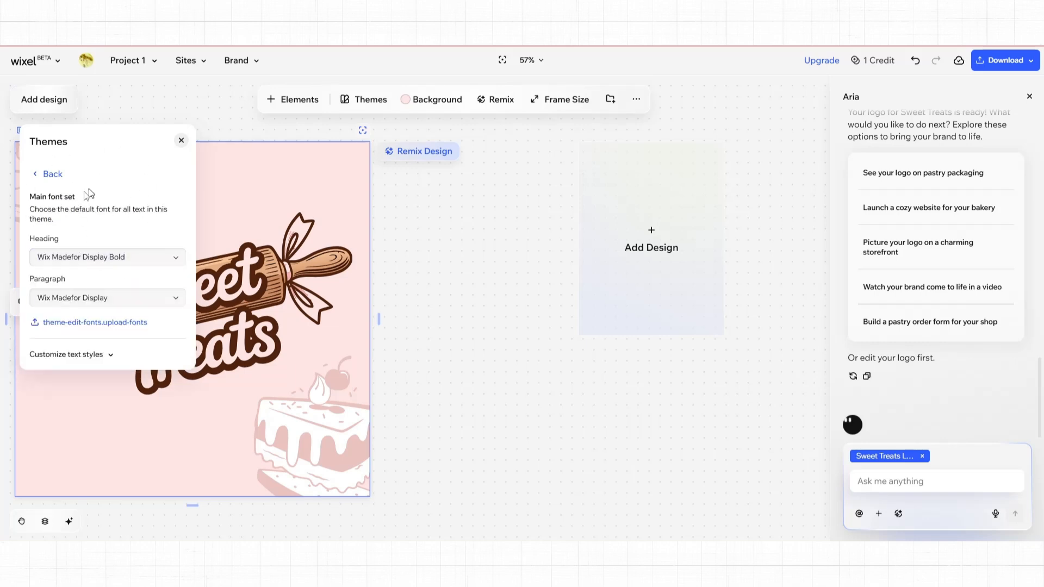
click(180, 141)
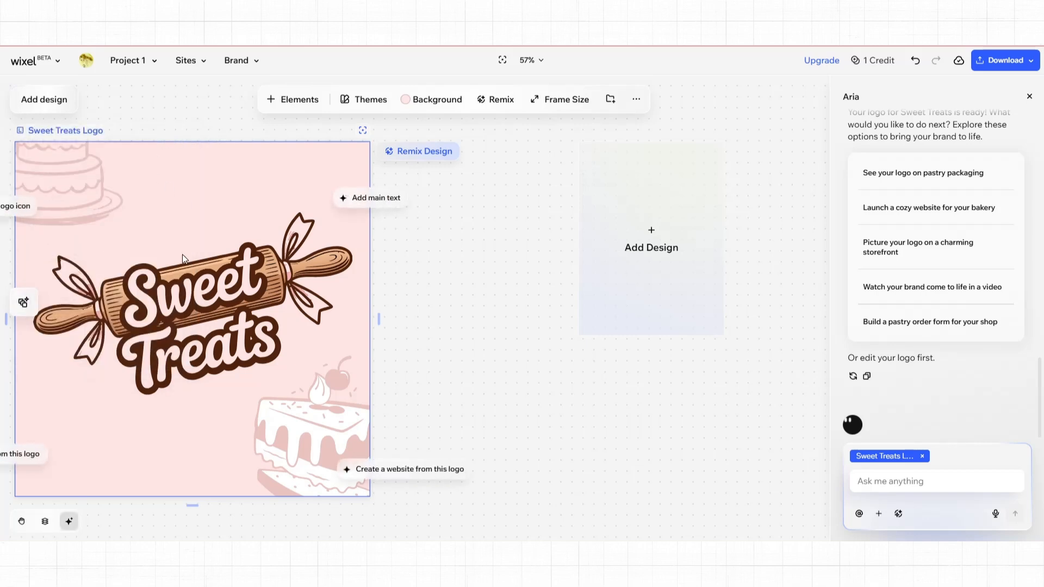
Step: Check the image background option and set the logo frame's background to None
click(426, 108)
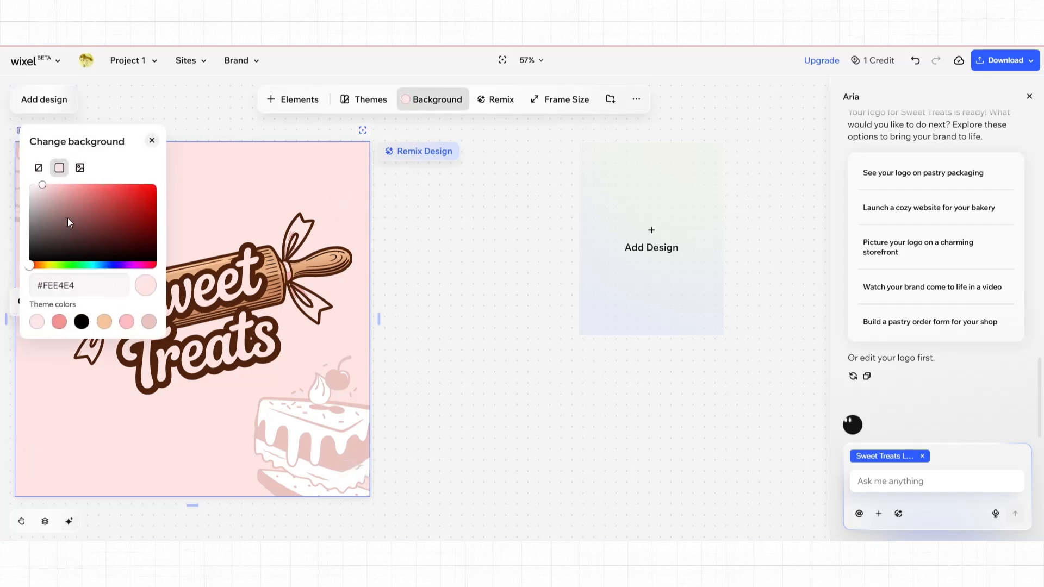
click(80, 168)
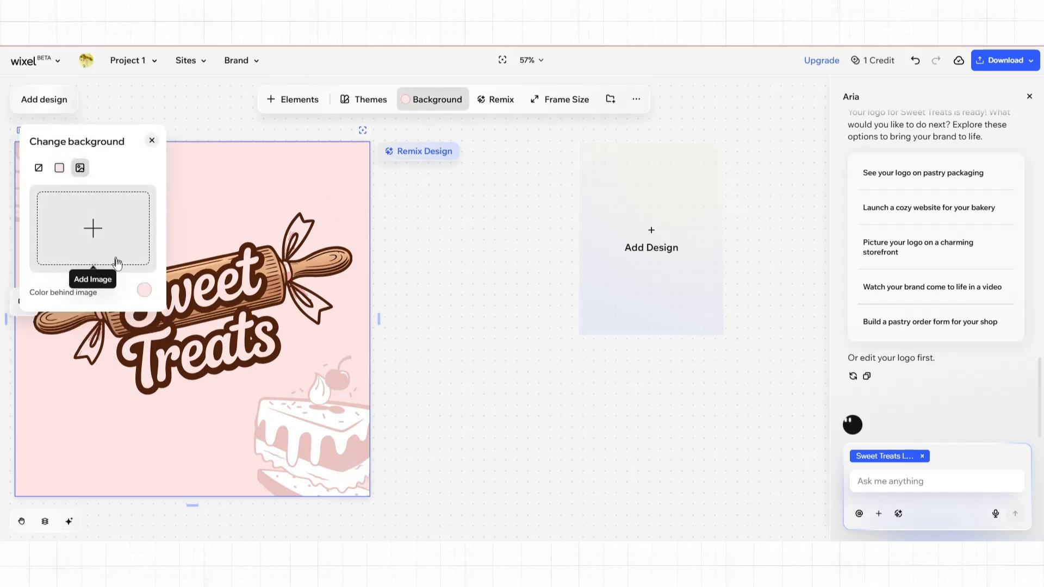
click(39, 168)
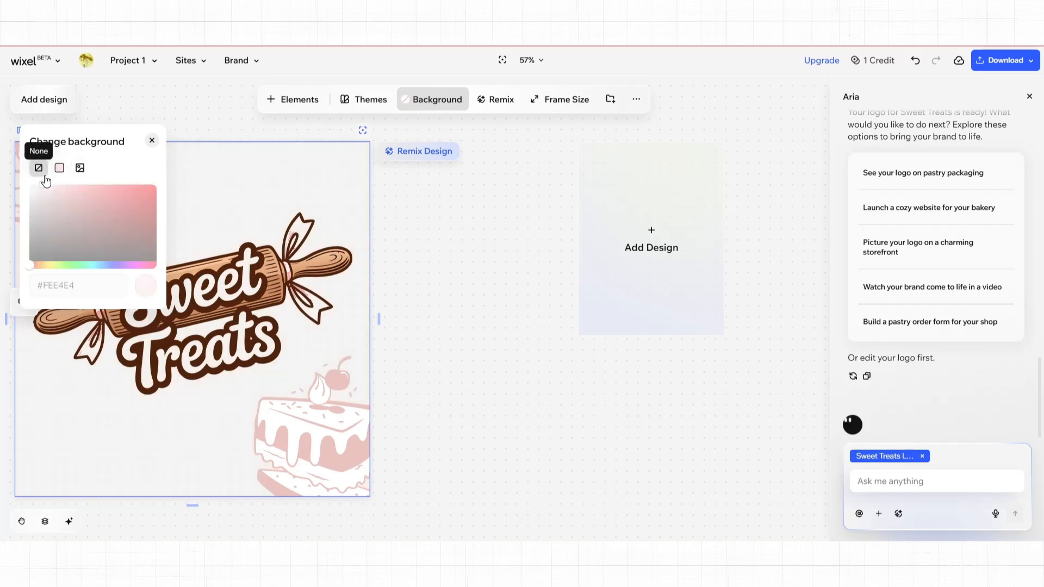
click(151, 142)
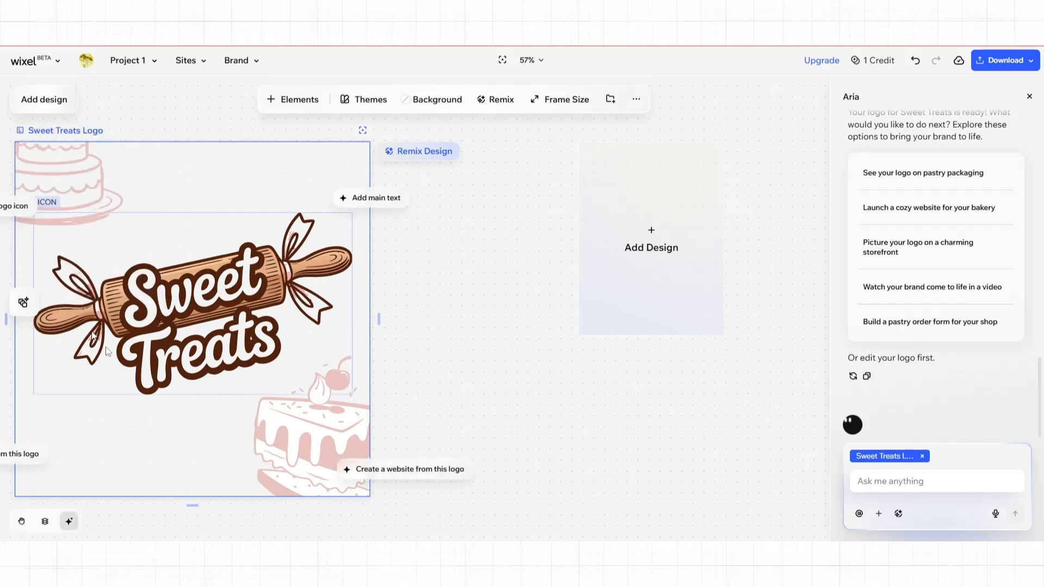
Step: Delete the tiered cake and the cake slice graphics, keeping the Sweet Treats icon in the frame
click(160, 323)
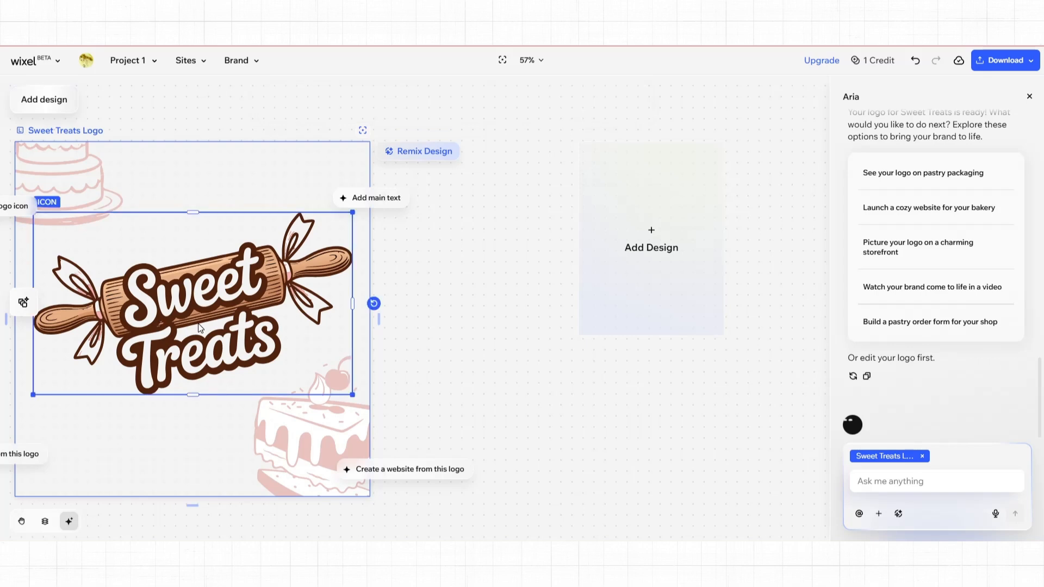
click(253, 154)
click(113, 175)
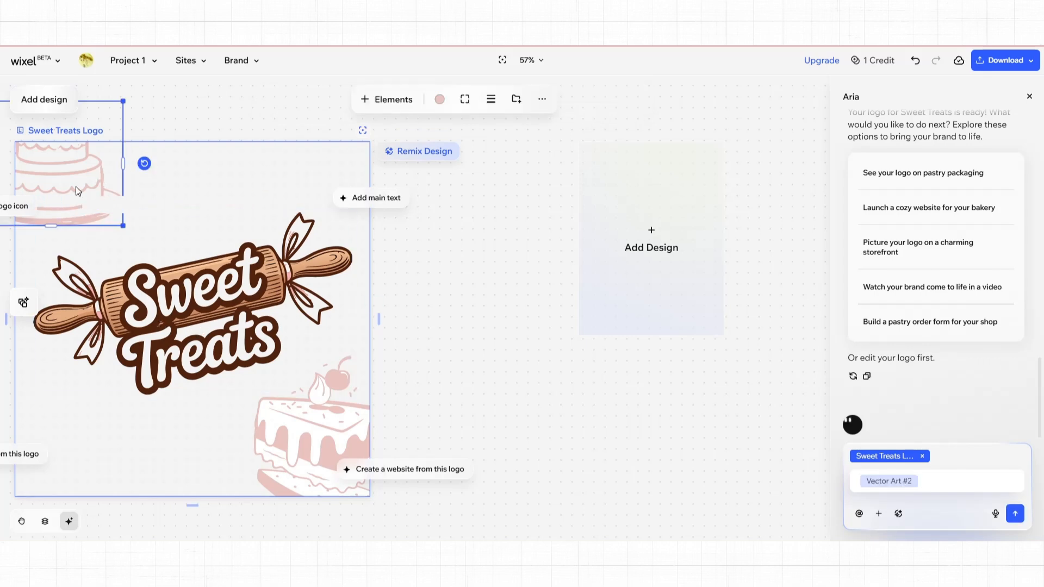
key(Delete)
click(298, 422)
key(Delete)
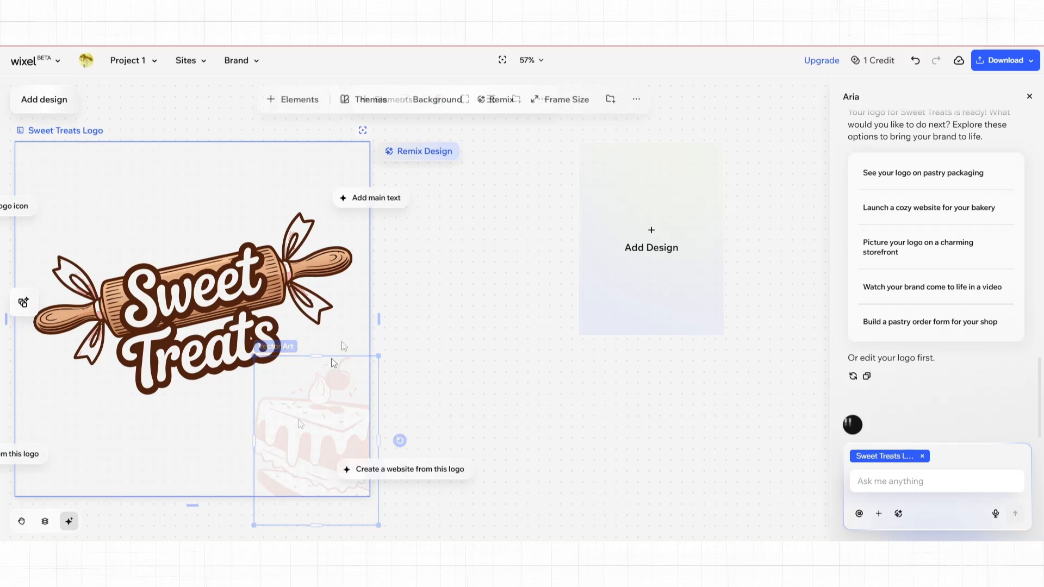
Step: Review the logo's remix suggestions, frame size presets and additional design options, leaving the logo frame selected
click(487, 100)
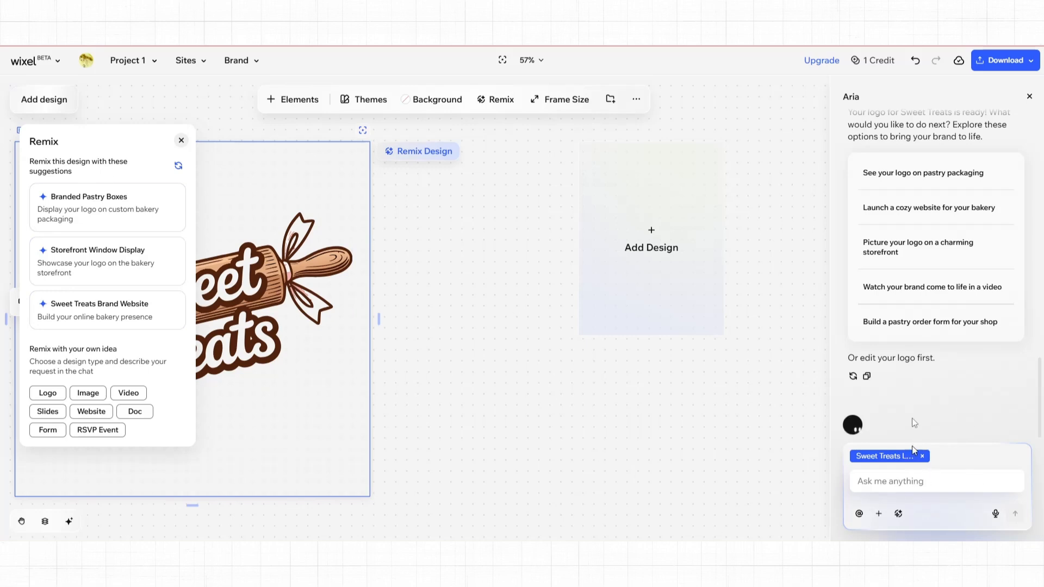
click(550, 106)
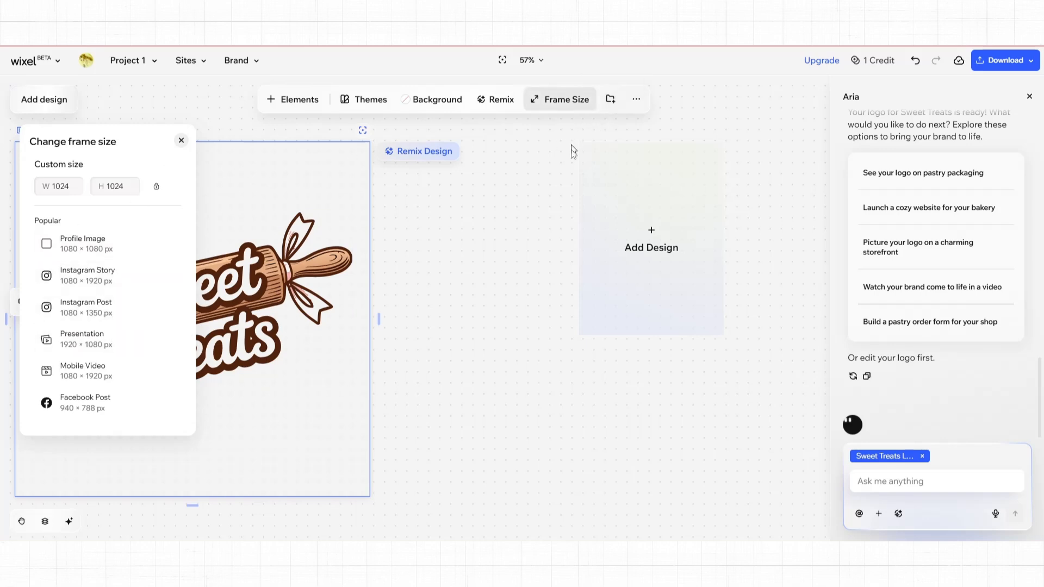
click(636, 103)
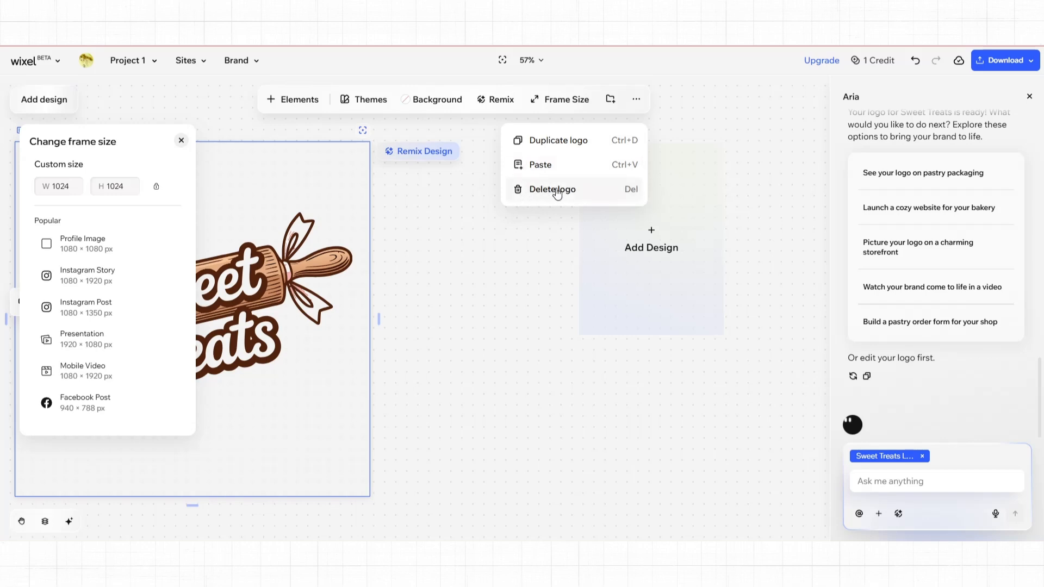
click(775, 131)
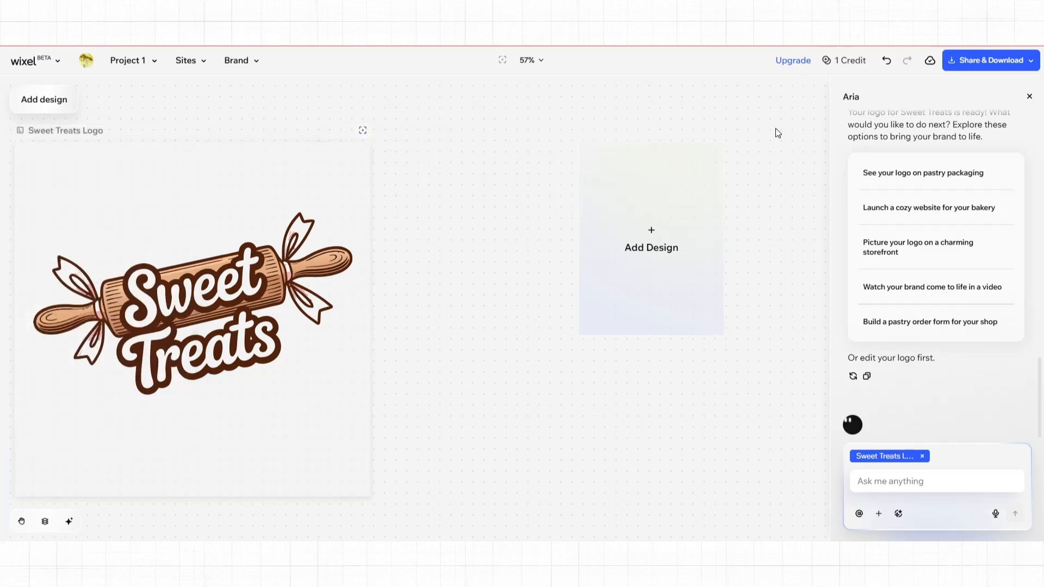
click(351, 210)
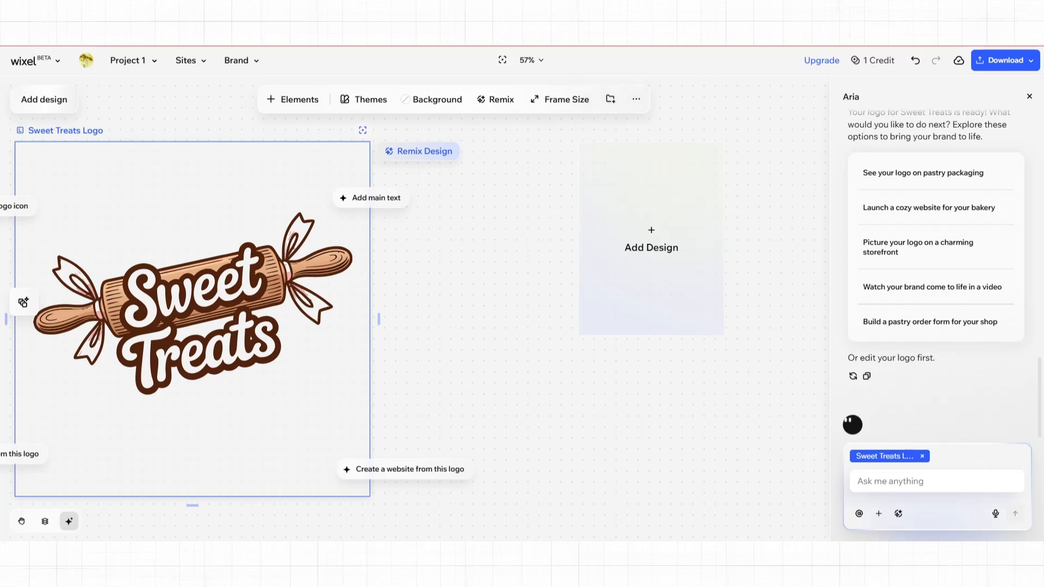
Step: Check the logo's download file types and sizes, keeping SVG and Original, turn on the transparent background, and close the download options
click(1028, 62)
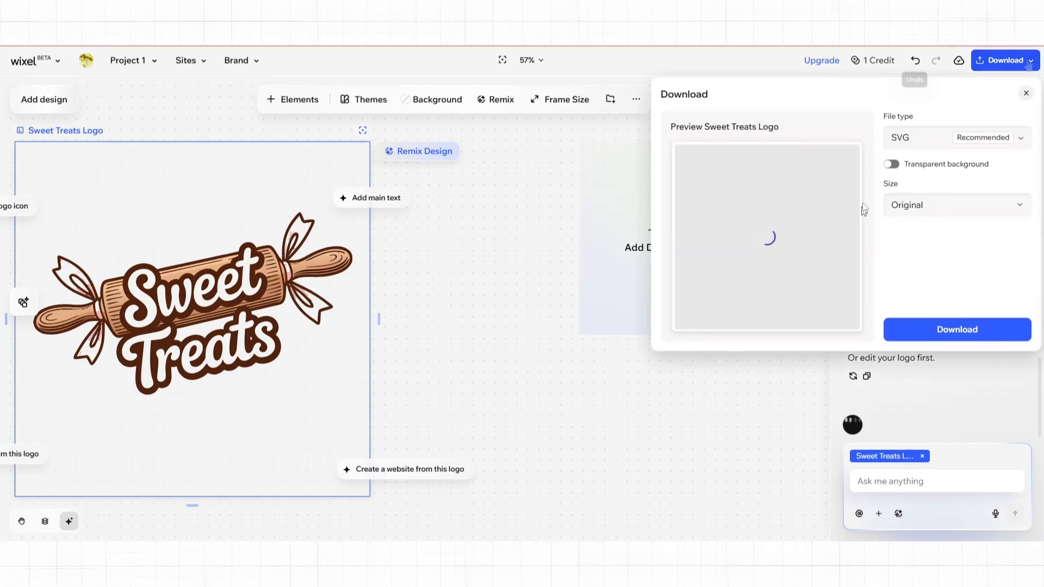
click(905, 146)
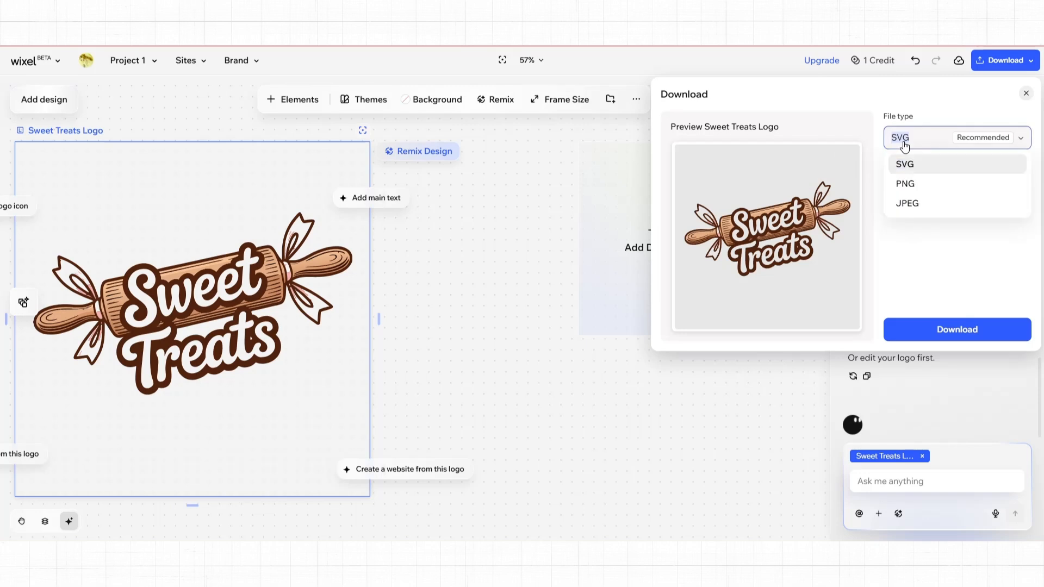
click(933, 117)
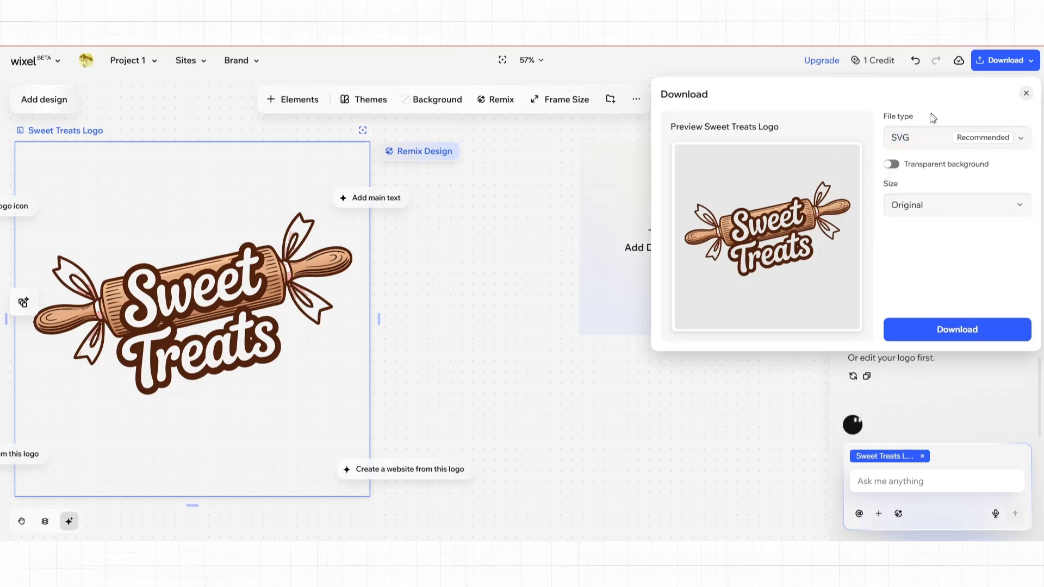
click(892, 164)
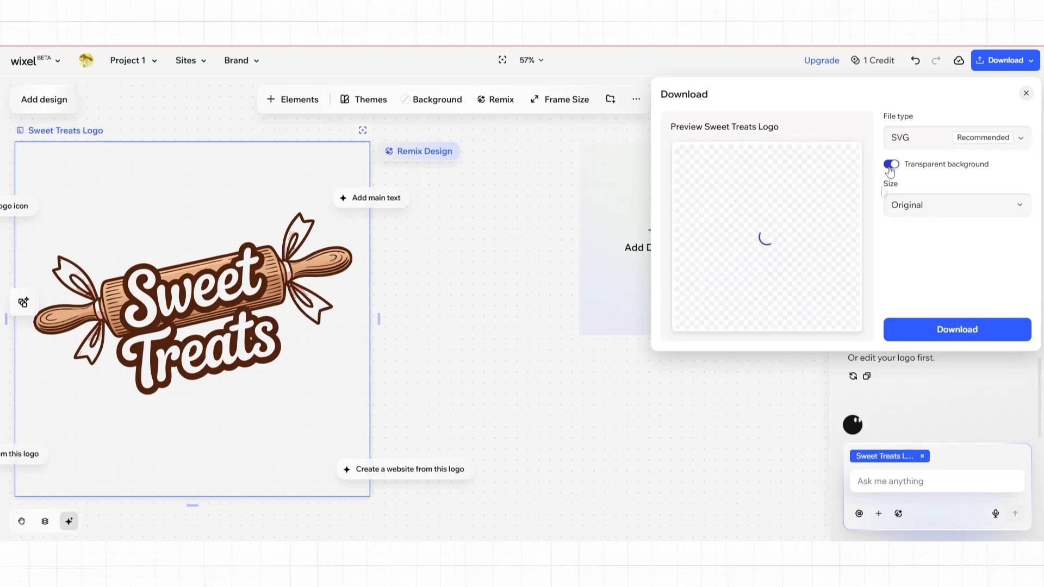
click(913, 214)
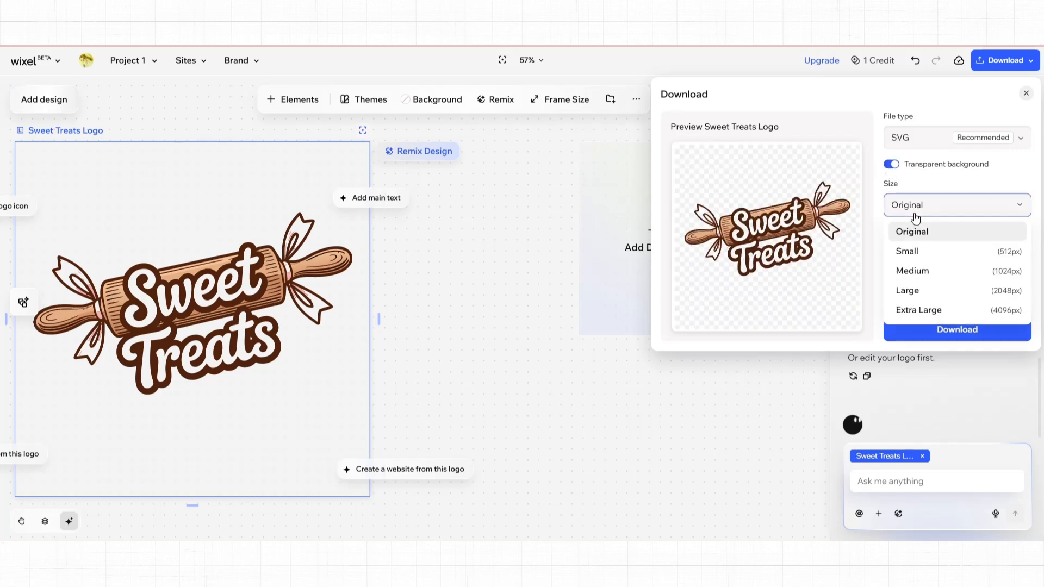
click(958, 181)
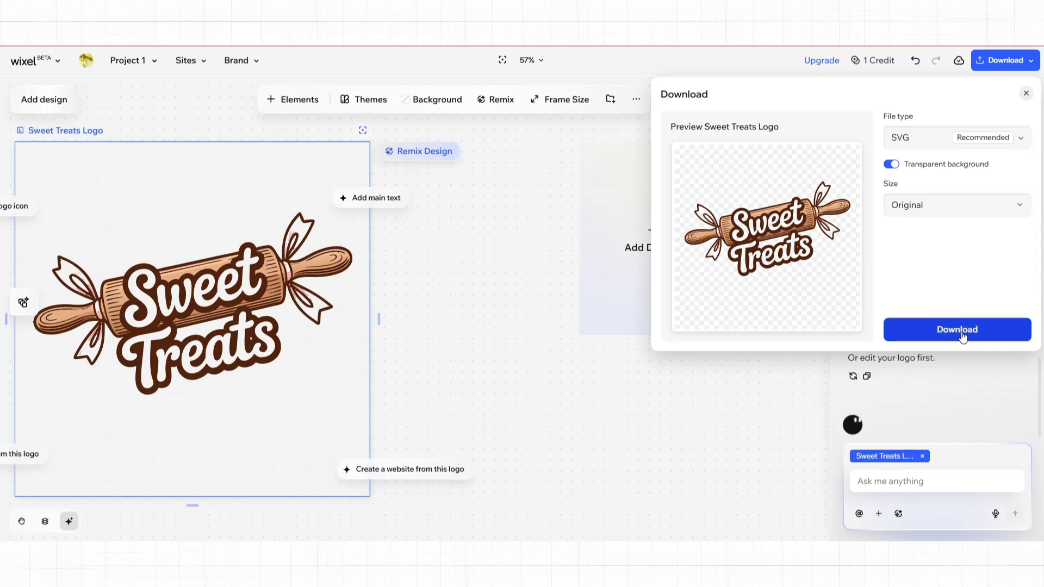
click(582, 391)
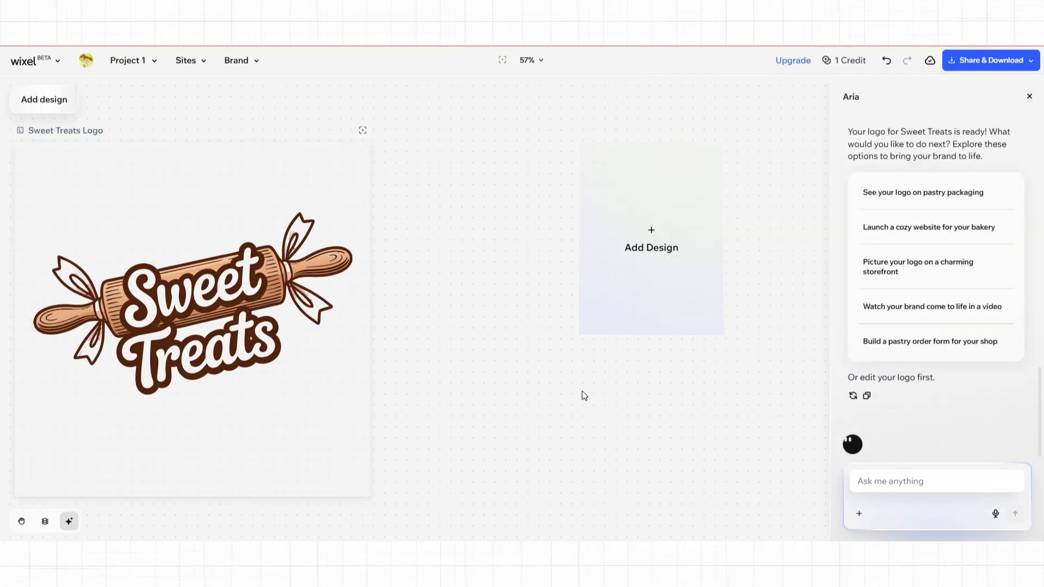